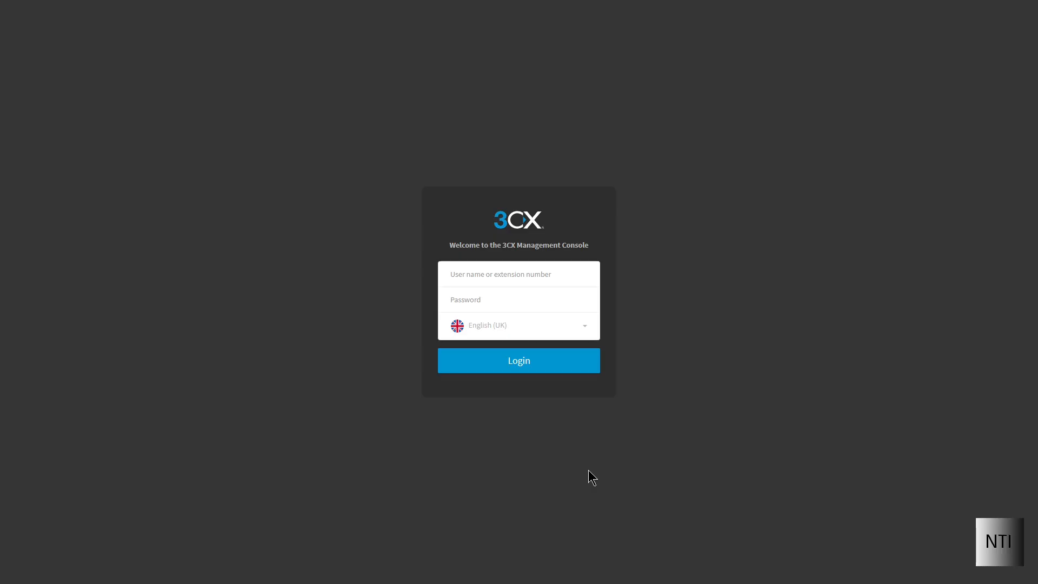
Log in to the 3CX Management Console as Admin with the administrator password.
click(499, 278)
text(Admin)
key(Tab)
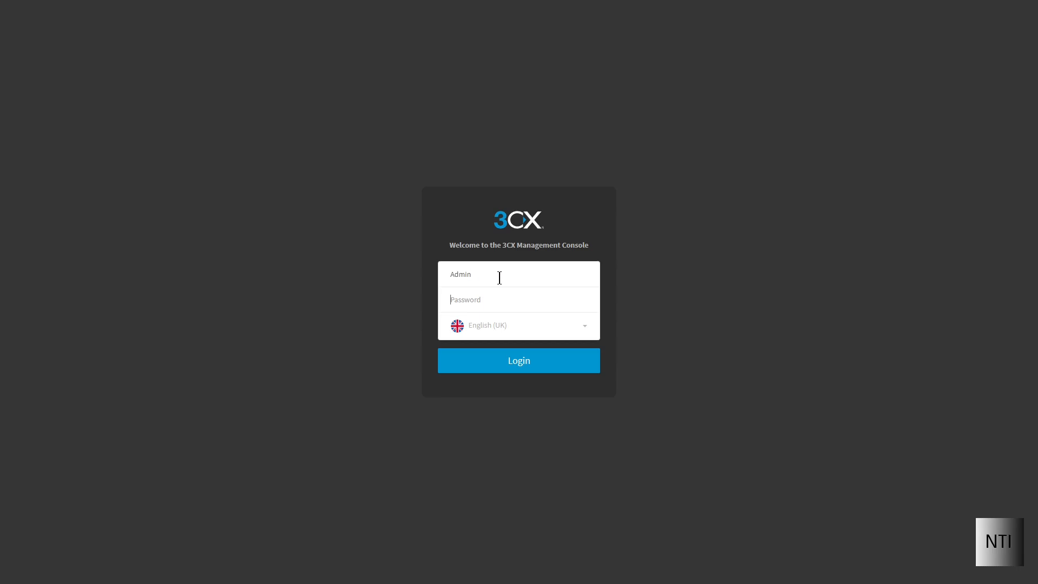
text(***********)
key(Return)
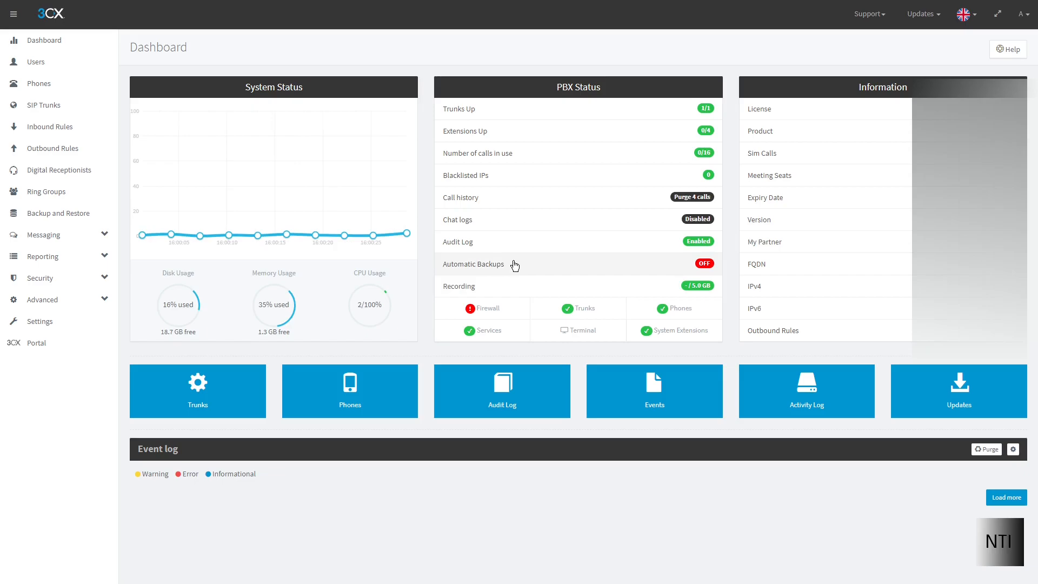
Open extension 9003 from Users, review its Phone Provisioning and General tabs, then close it.
click(83, 62)
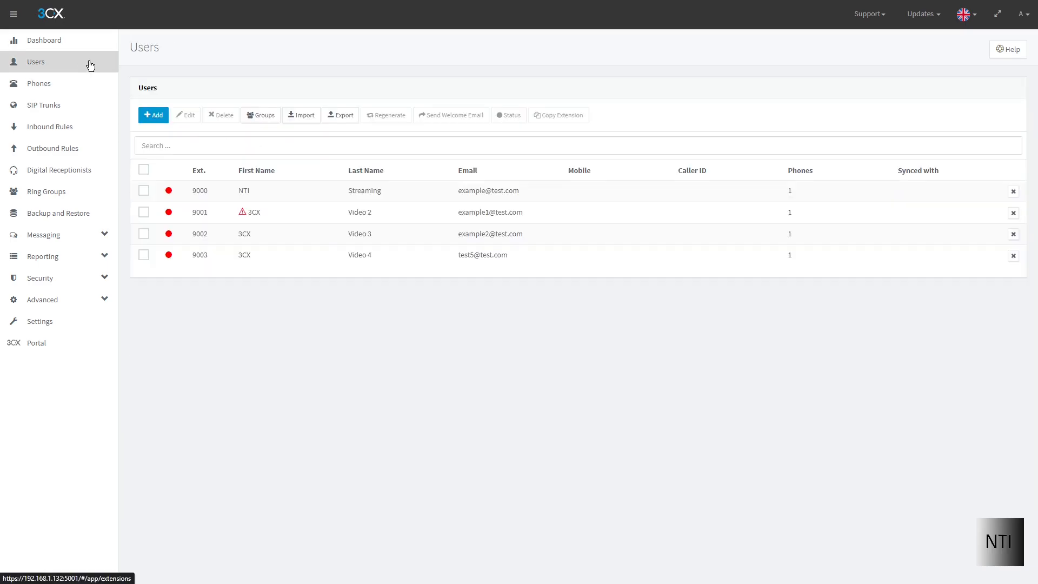
double_click(226, 262)
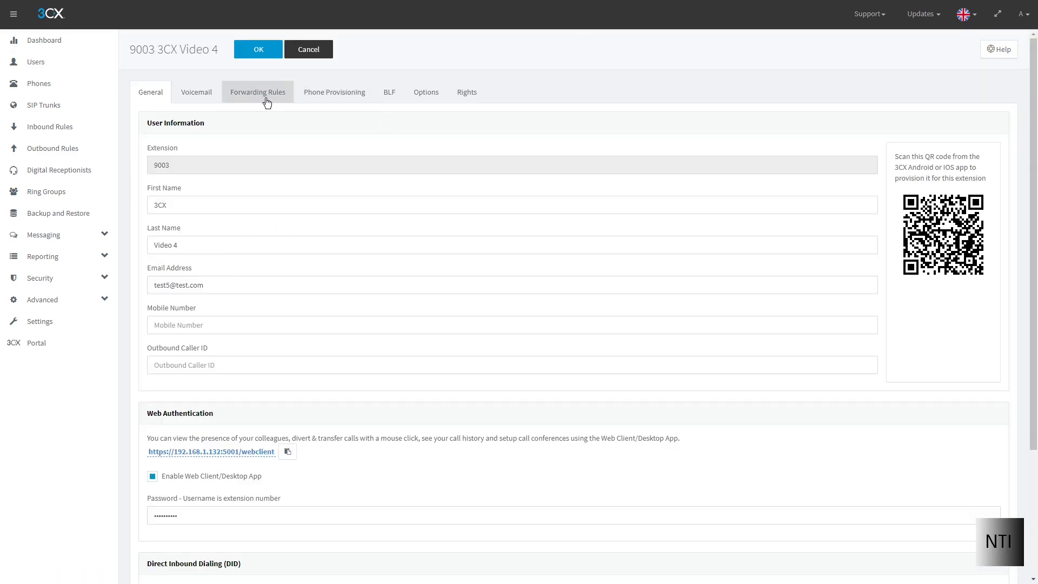
click(317, 98)
click(193, 184)
click(150, 92)
scroll(343, 330, down, 5)
scroll(327, 324, up, 5)
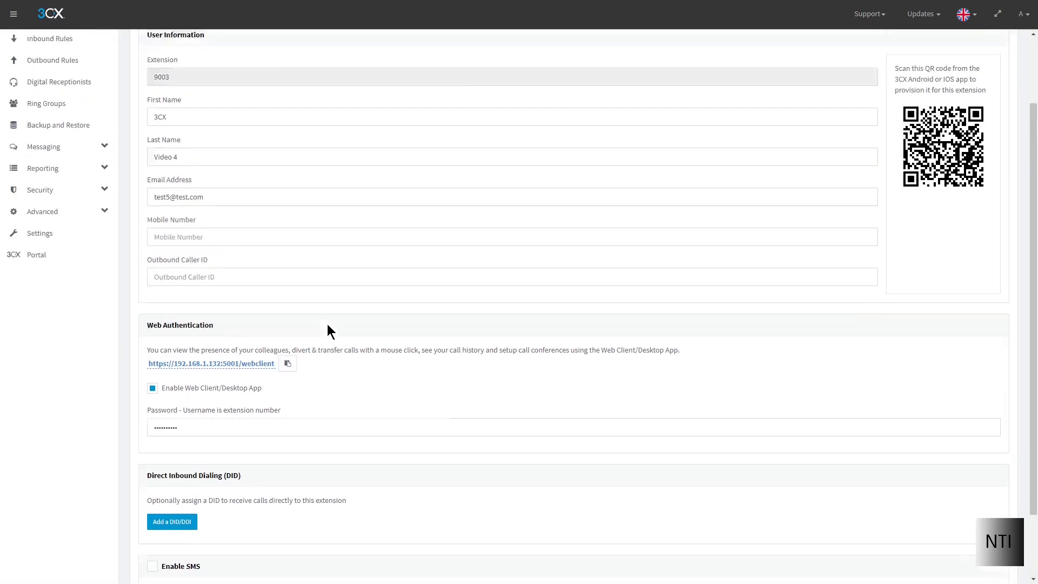
click(254, 49)
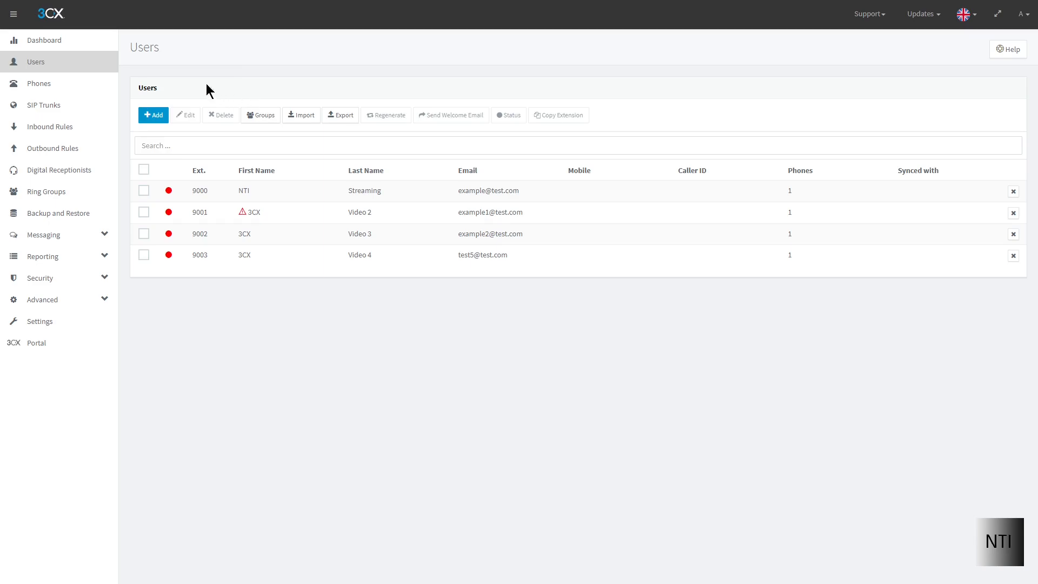
Start a new phone on the Phones page assigned to extension 9003 3CX Video 4.
click(77, 82)
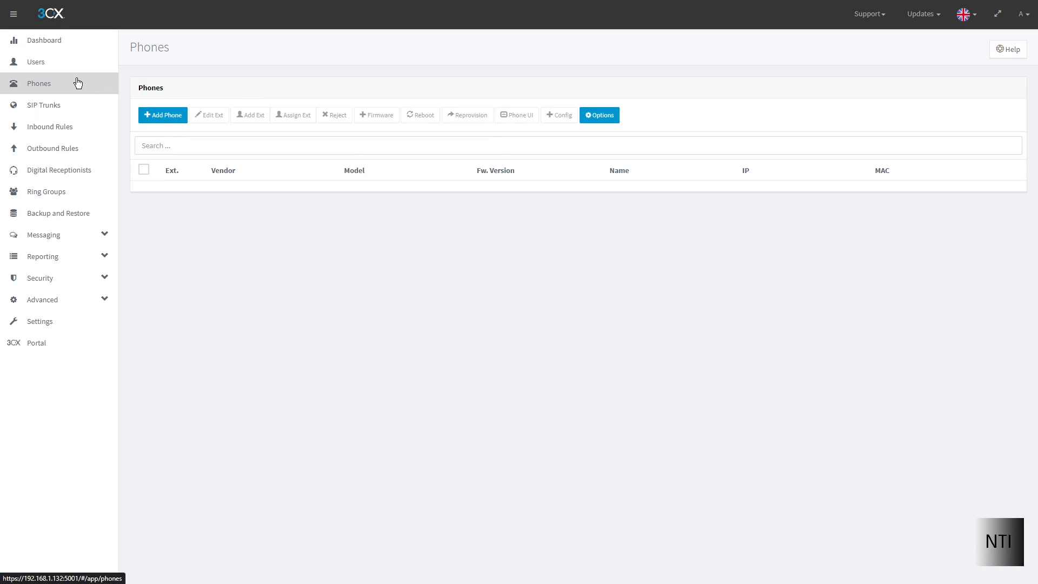
click(168, 115)
click(324, 84)
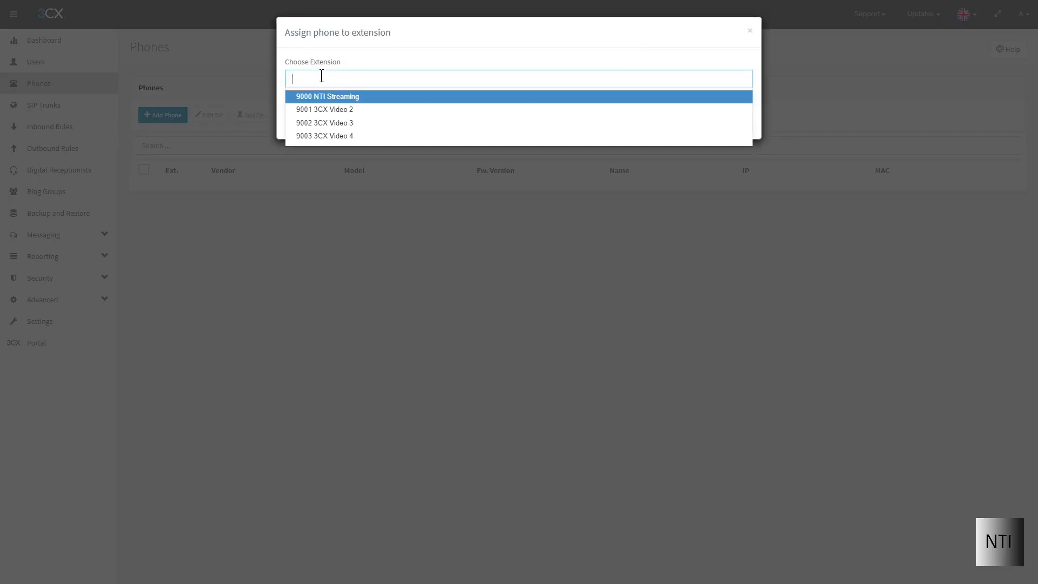
click(345, 139)
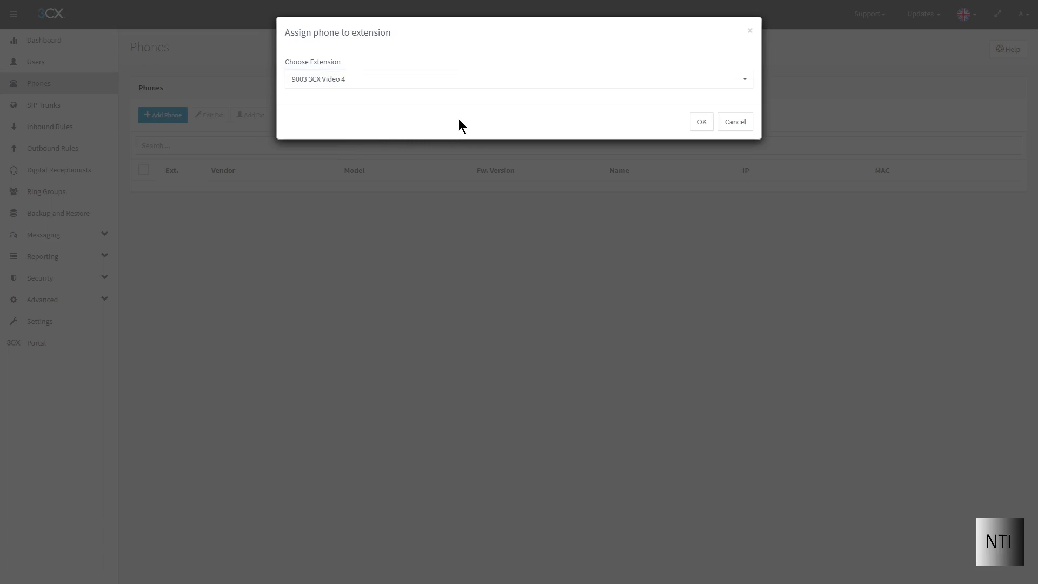
click(700, 122)
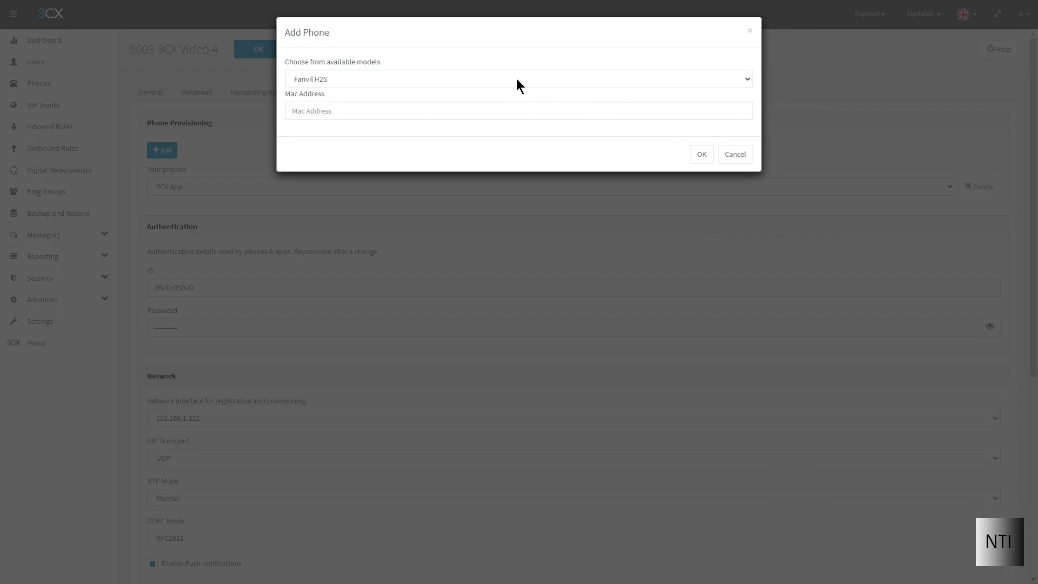
Choose Yealink T46S as the new phone's model.
click(333, 79)
scroll(335, 127, down, 3)
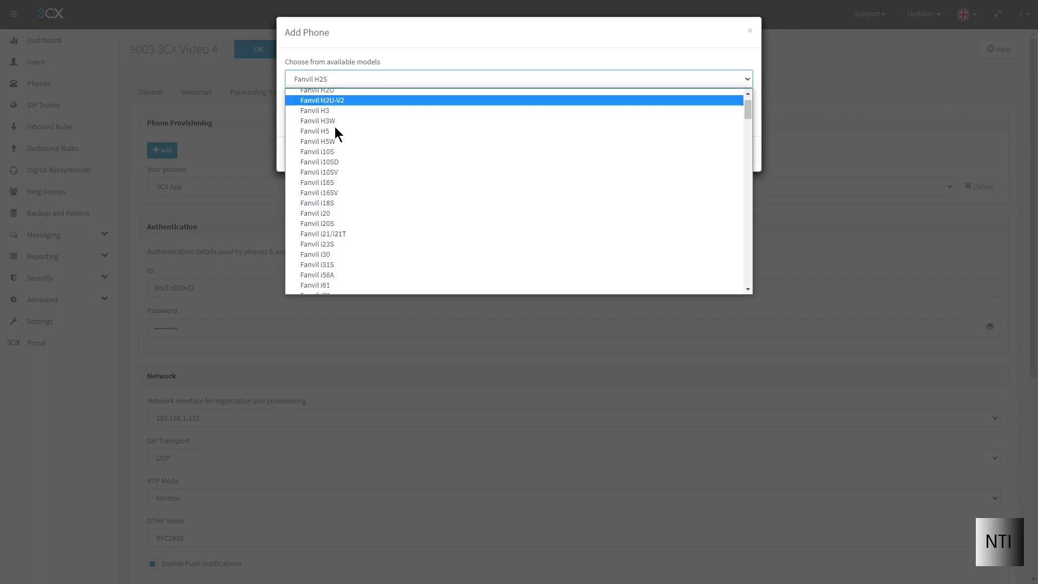
scroll(336, 134, down, 12)
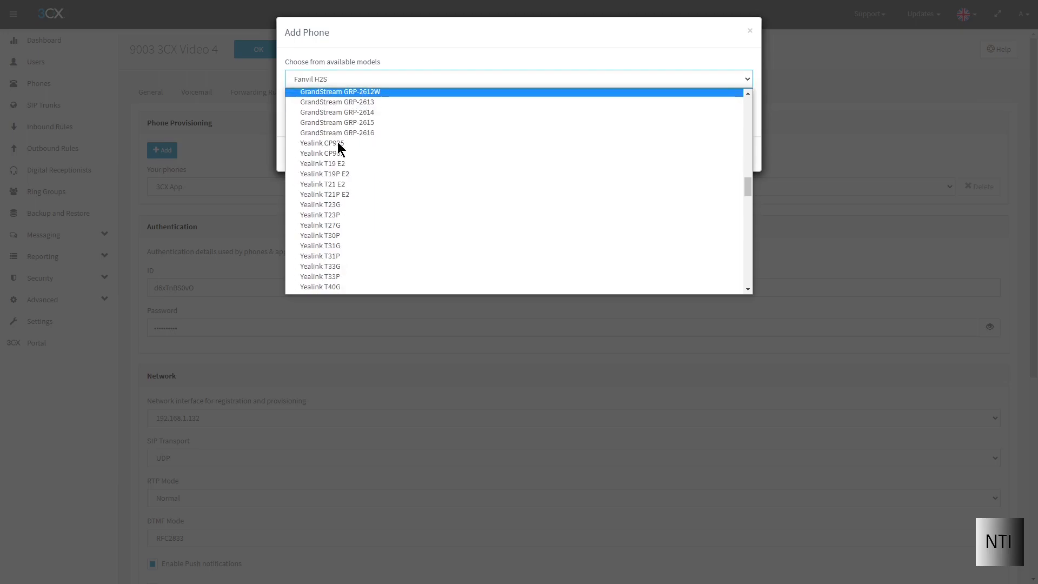
scroll(342, 141, down, 15)
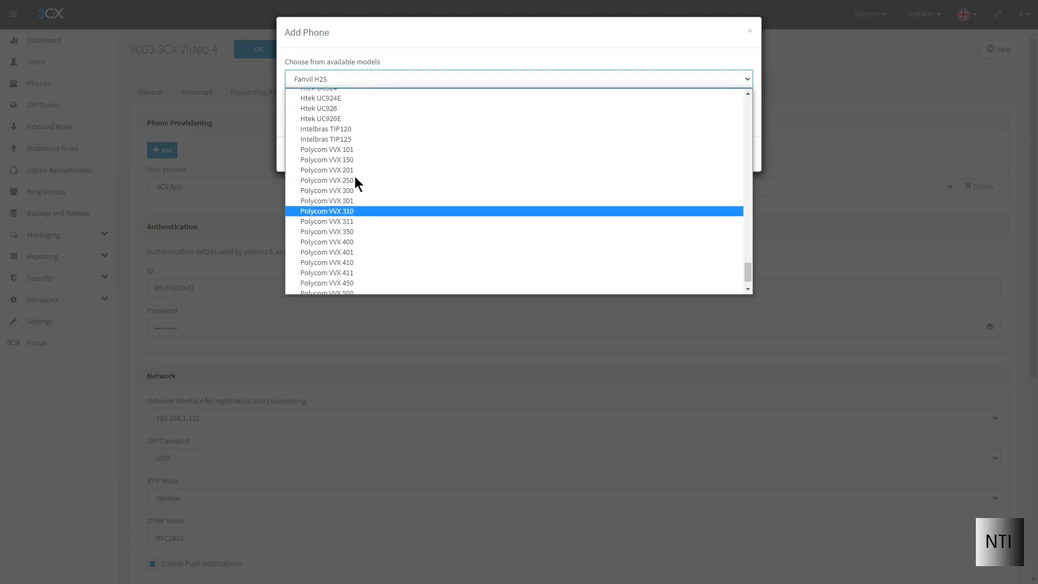
scroll(355, 178, up, 20)
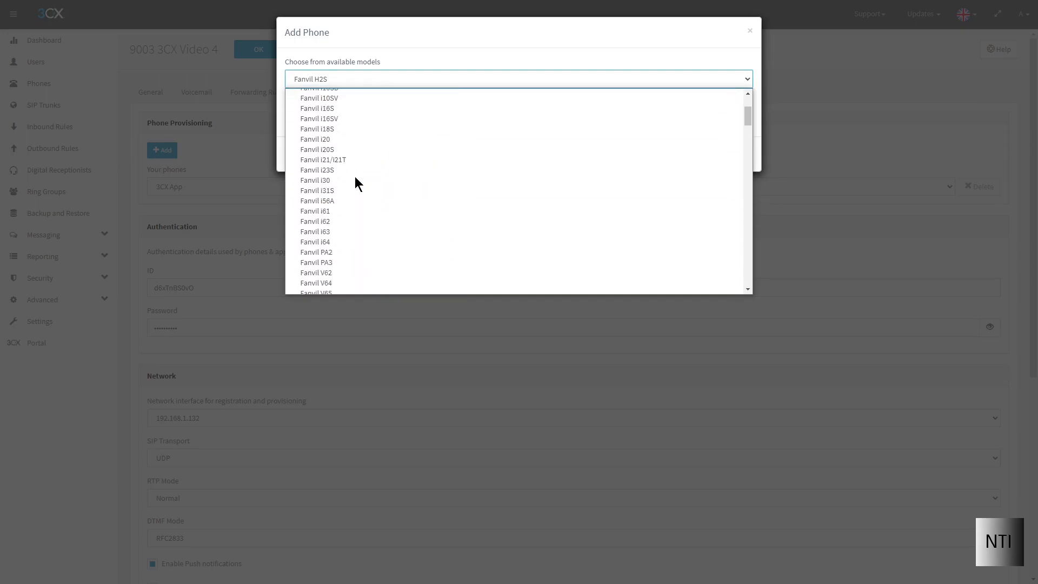
click(378, 79)
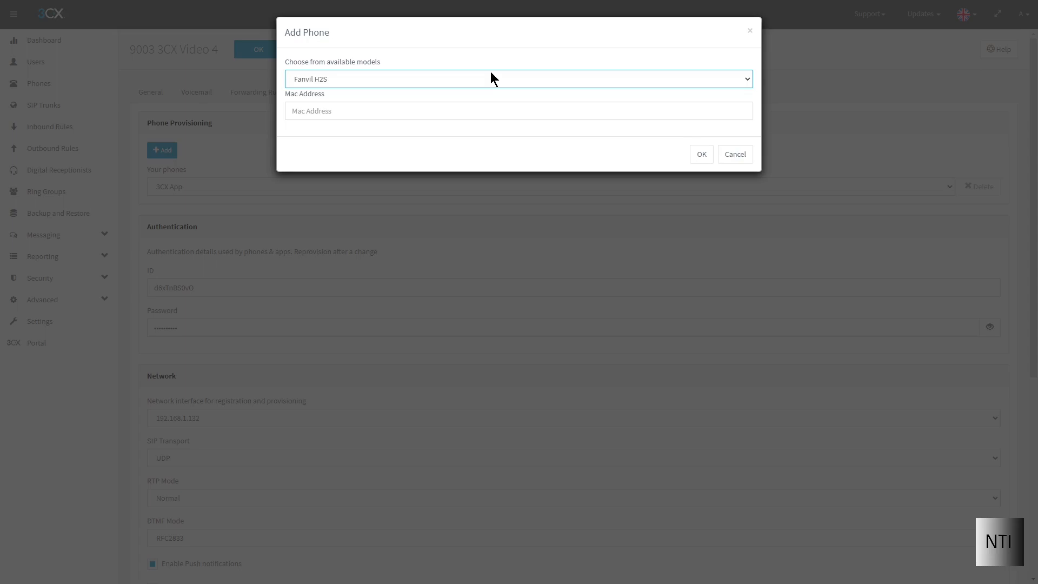
click(484, 108)
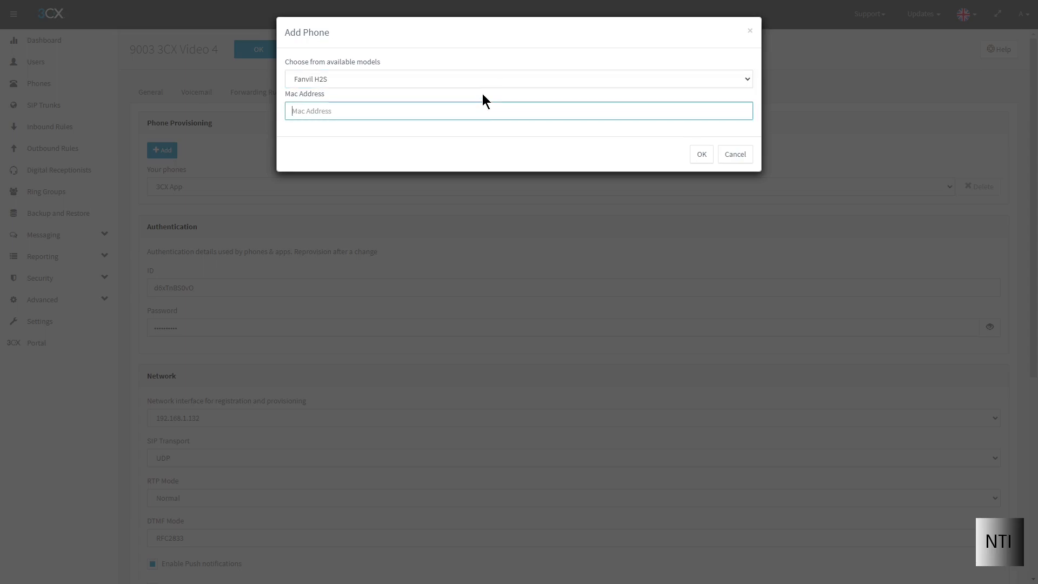
click(474, 81)
scroll(454, 168, down, 19)
scroll(492, 229, down, 10)
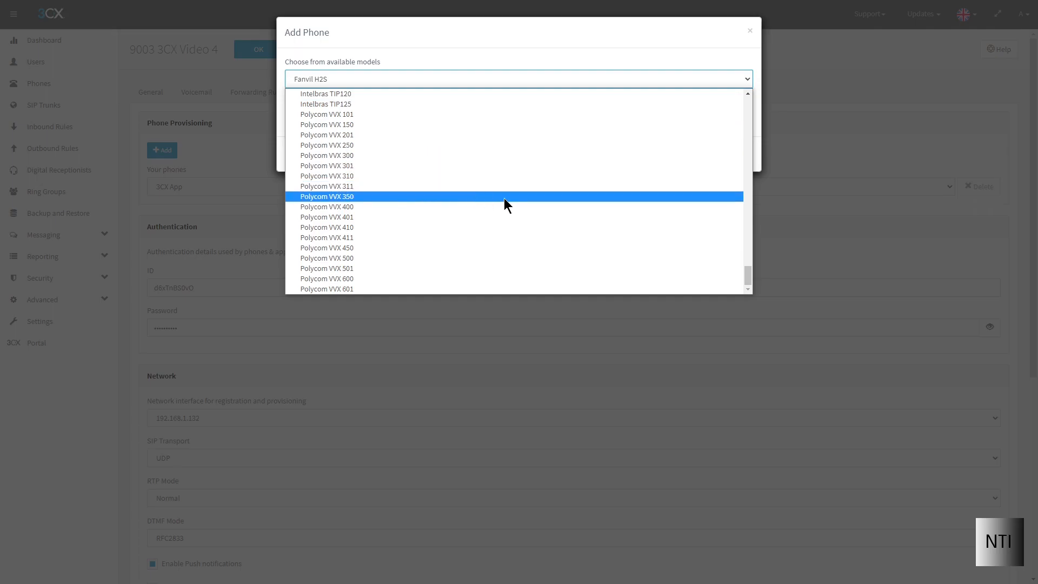
scroll(495, 197, up, 12)
scroll(445, 211, up, 1)
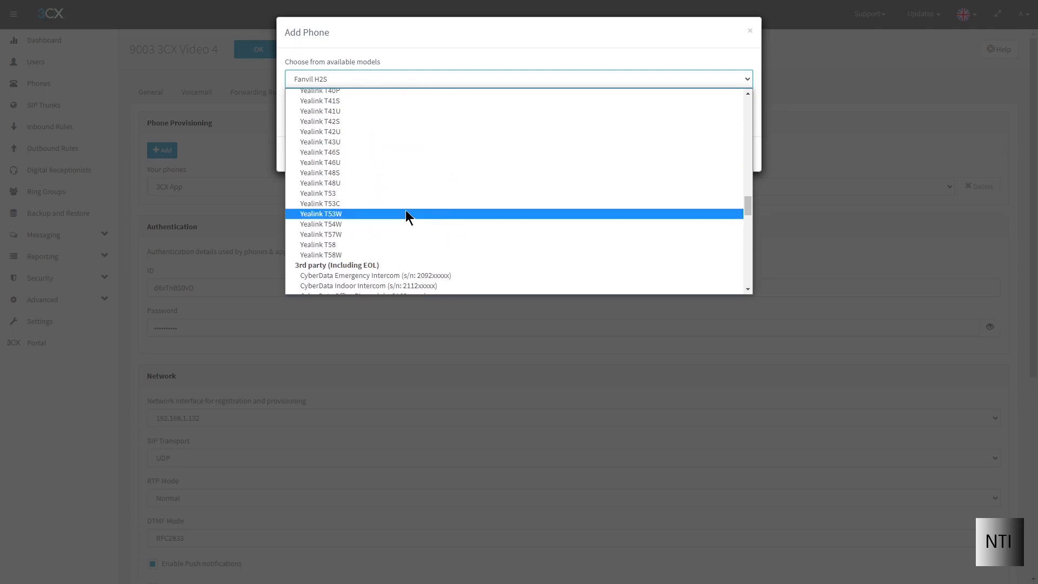
click(355, 152)
Enter the phone's MAC address and confirm adding the Yealink T46S.
click(342, 110)
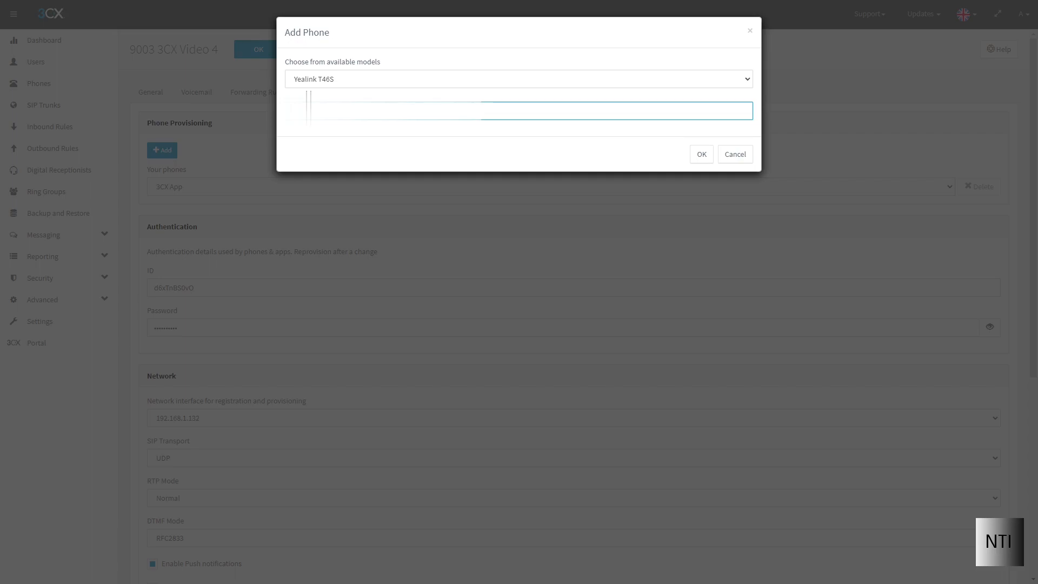
click(354, 124)
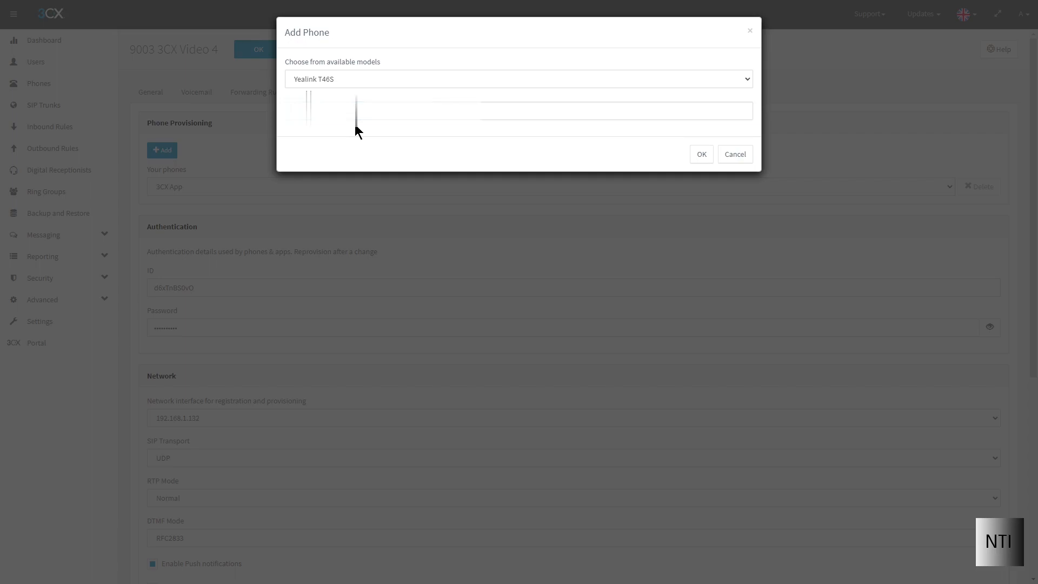
click(704, 156)
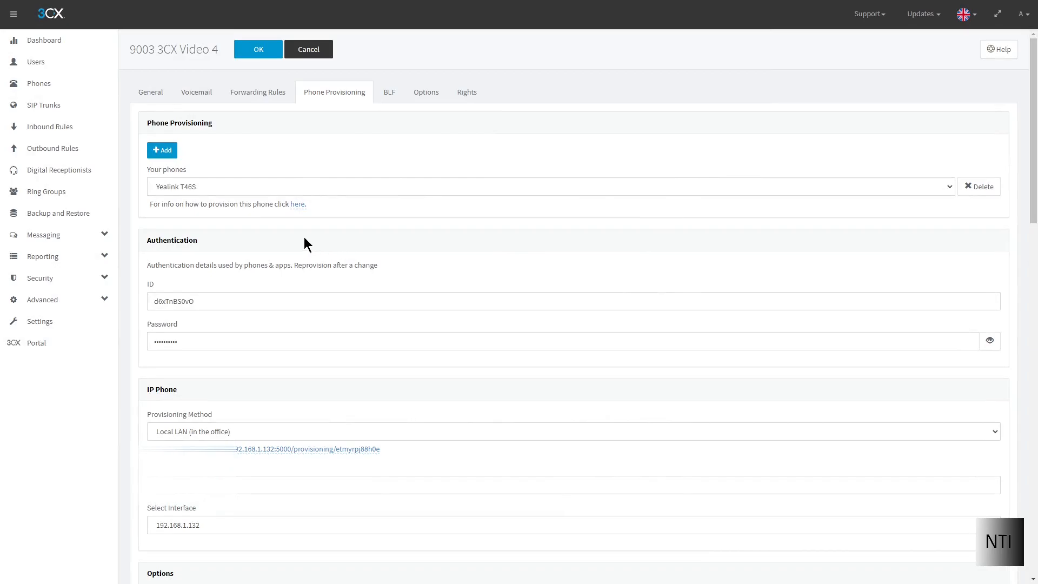
Bring up the Provisioning Method choices in the Yealink T46S's IP Phone section.
scroll(304, 238, down, 4)
scroll(308, 283, down, 1)
scroll(311, 286, up, 2)
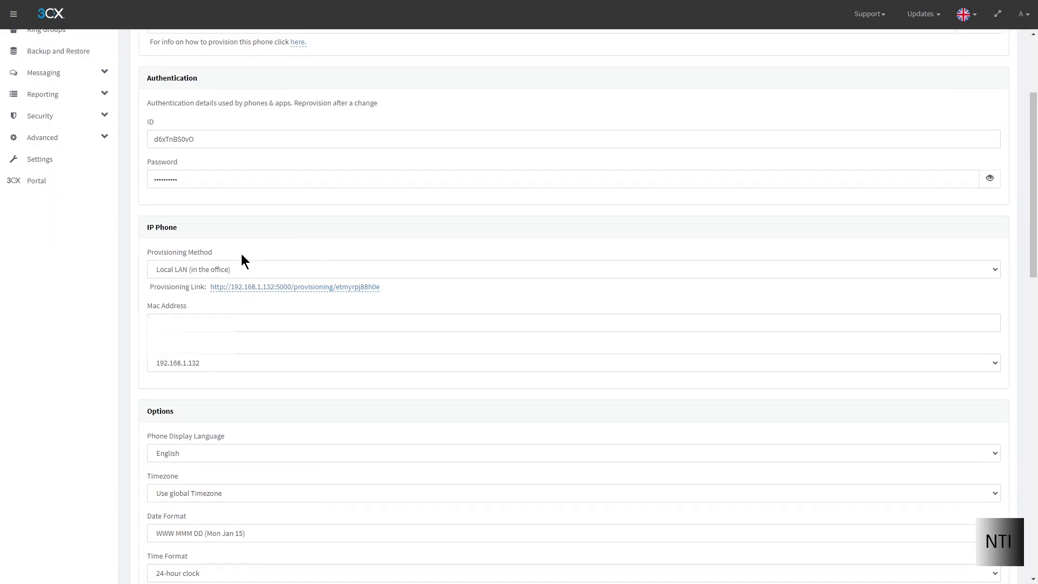
click(204, 269)
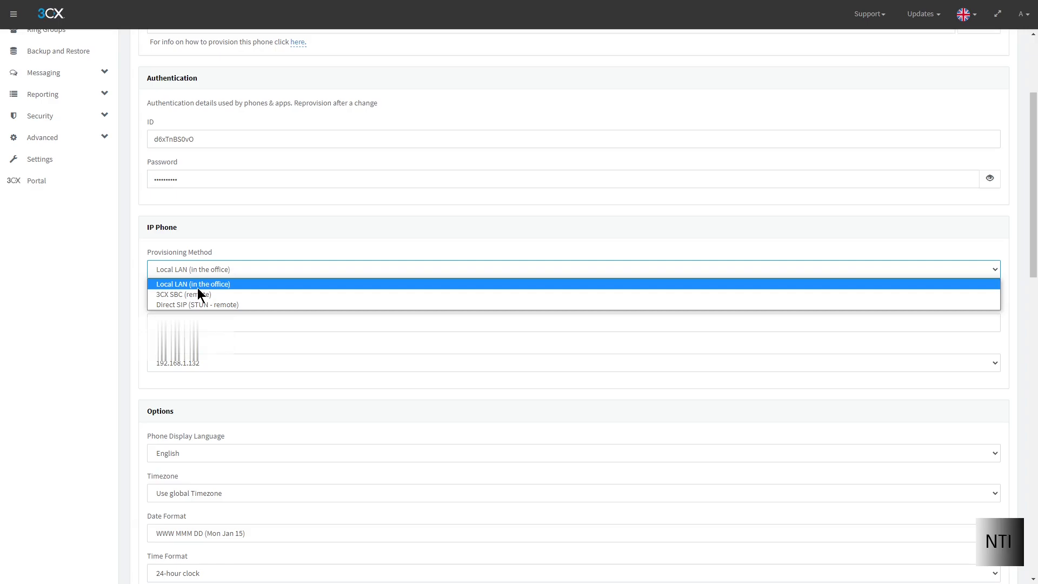
Set provisioning to Local LAN (in the office) and copy the provisioning link address.
click(232, 304)
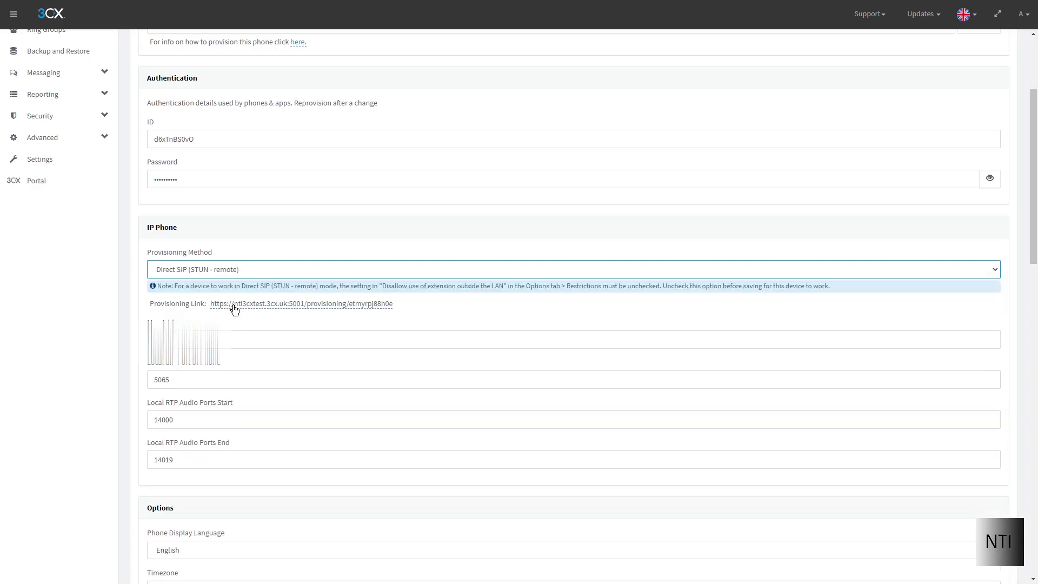
click(227, 271)
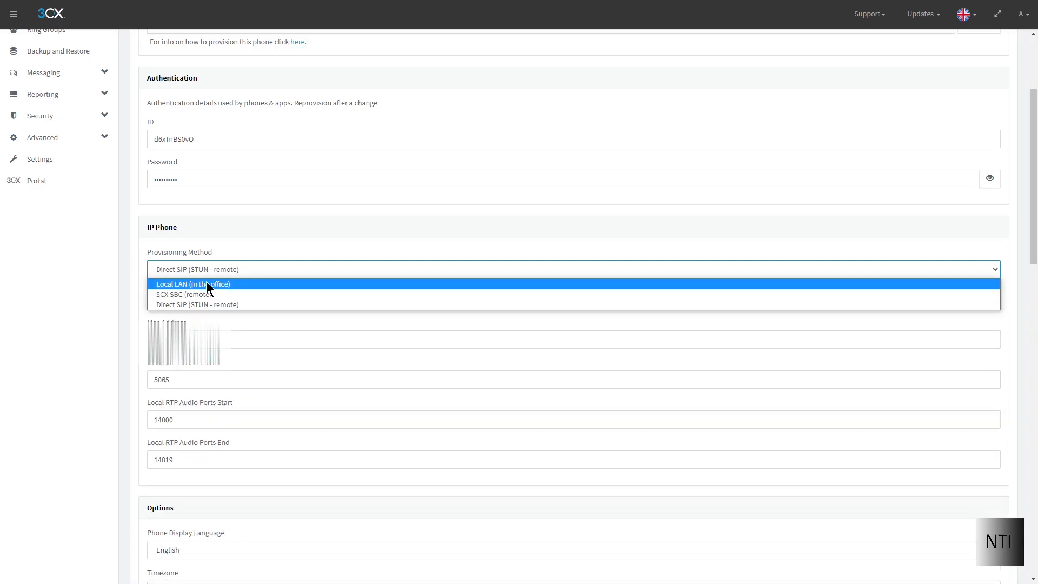
click(212, 283)
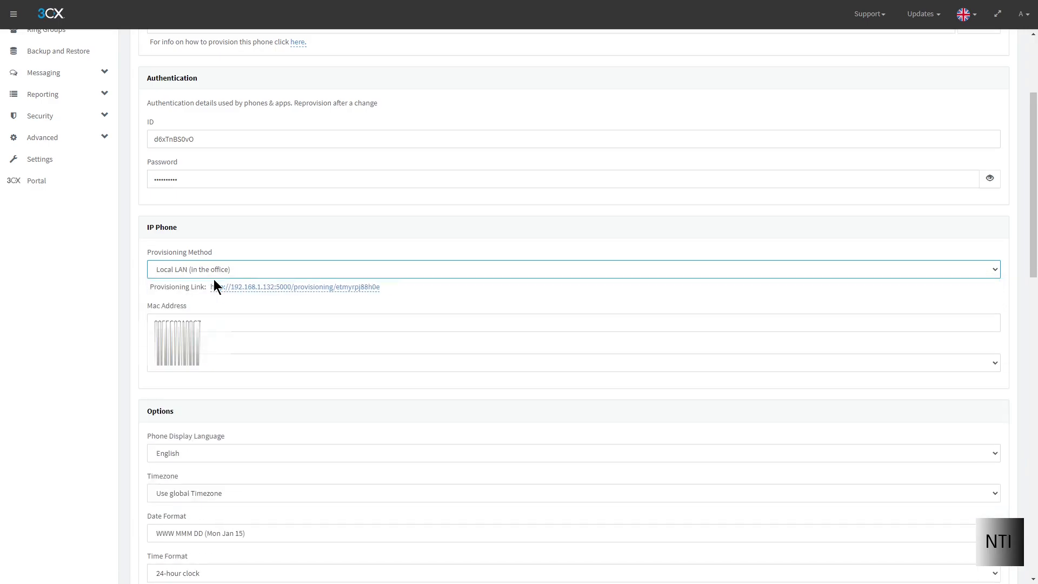
right_click(304, 294)
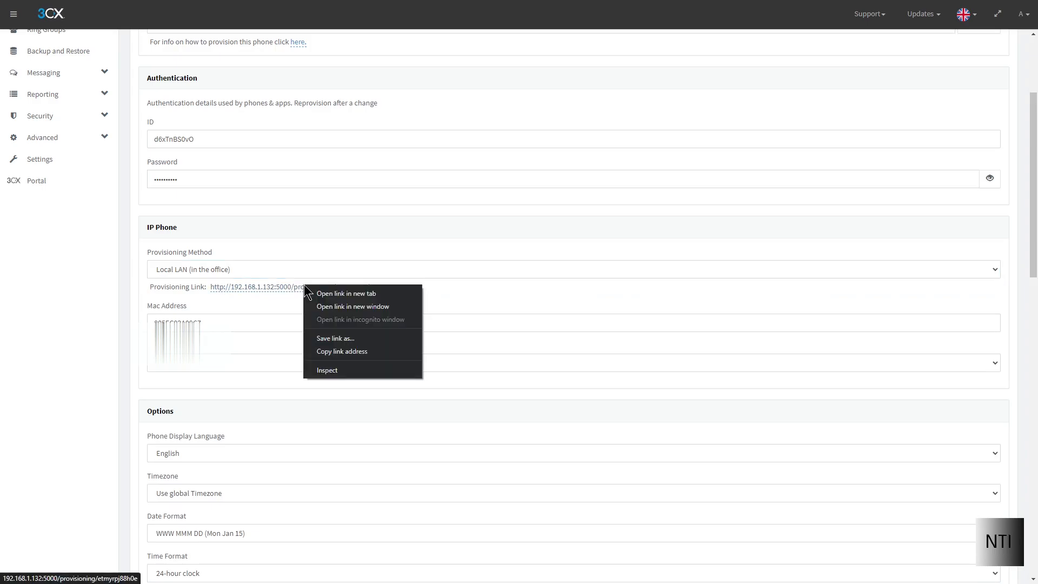
click(357, 351)
Save extension 9003, recheck its Phone Provisioning tab, then go to the phone's login page.
scroll(357, 352, up, 3)
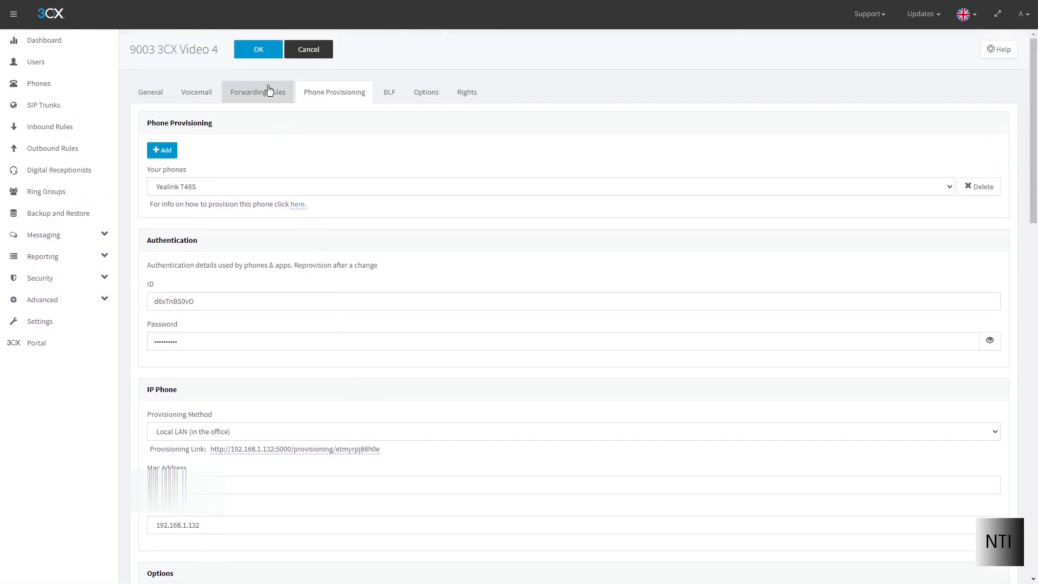
click(259, 50)
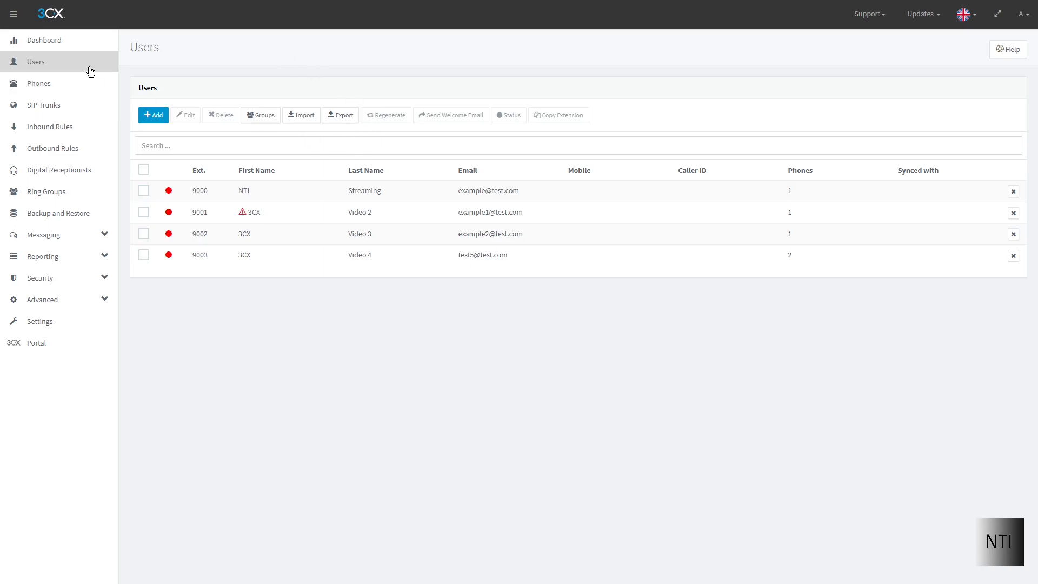
double_click(227, 261)
click(332, 93)
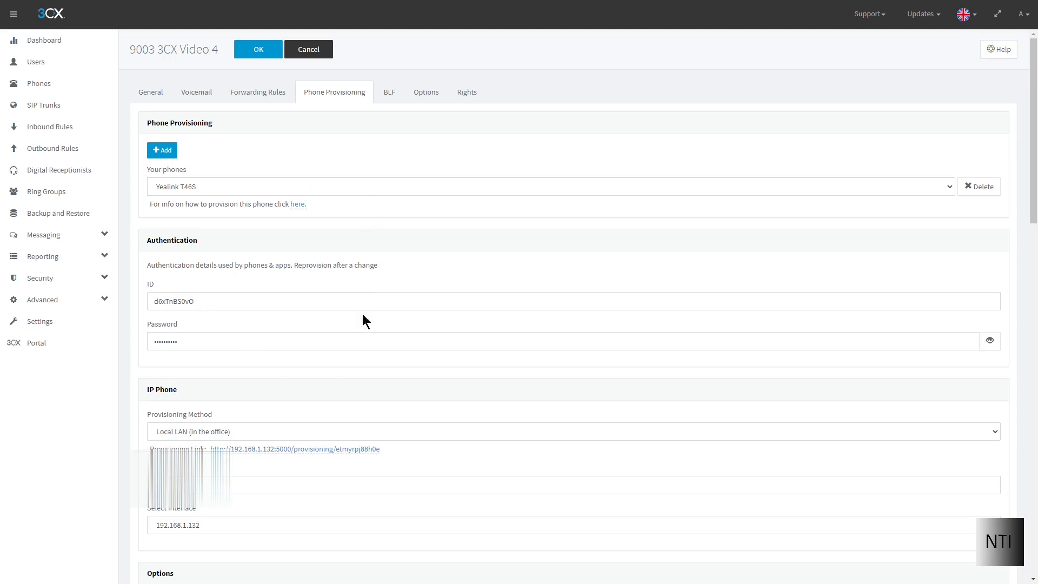
click(251, 51)
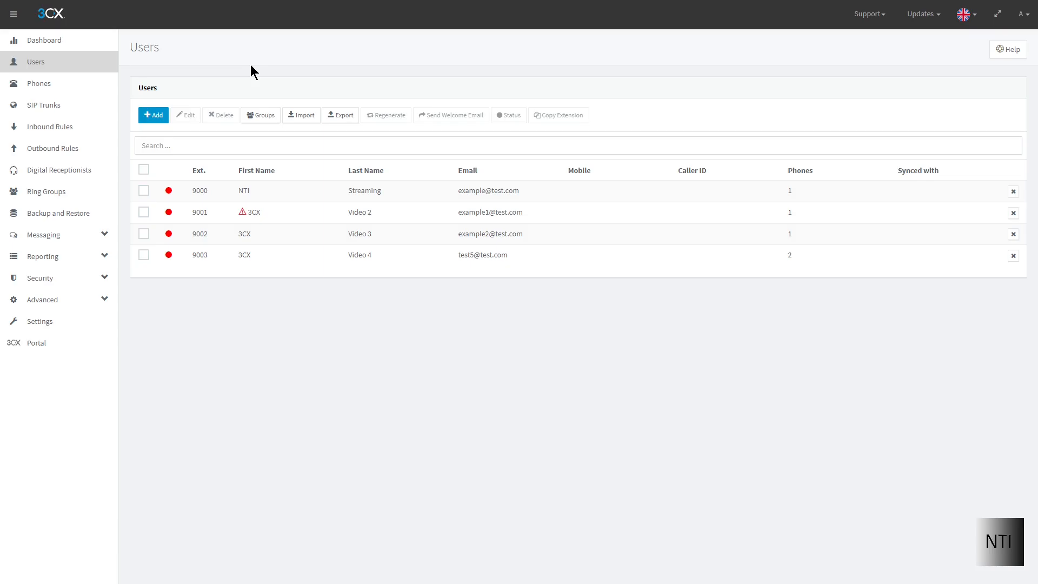
key(ctrl+Tab)
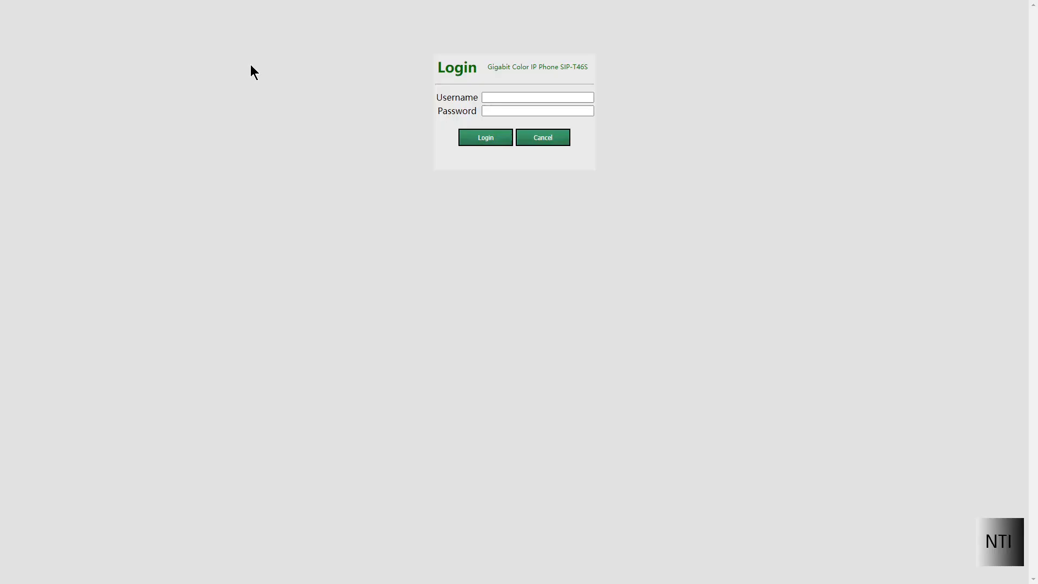
Log in to the Yealink web interface with username admin and the phone's password.
click(486, 95)
text(admin)
key(Tab)
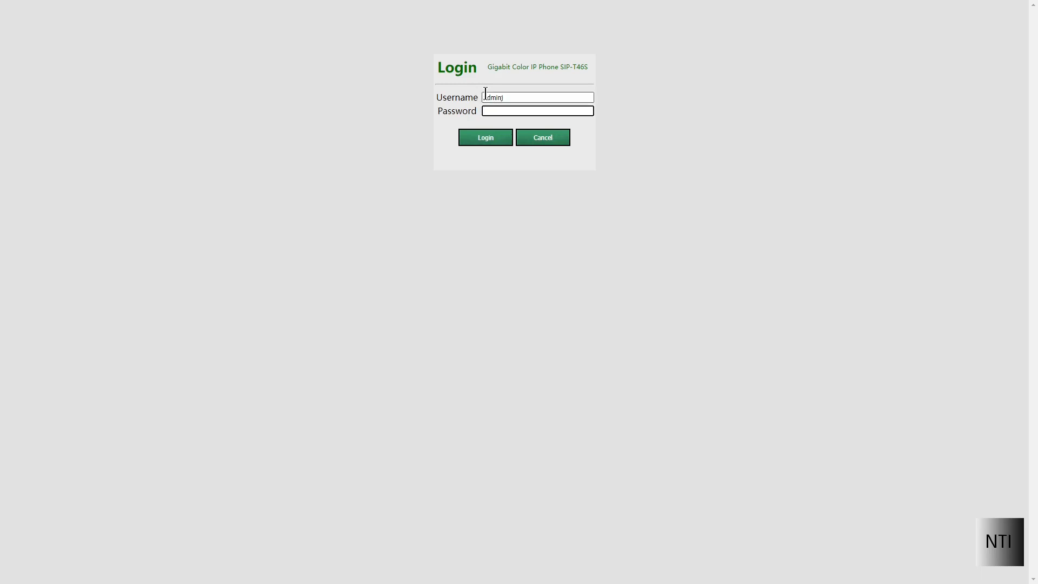
click(518, 101)
key(Tab)
text(admin)
key(Return)
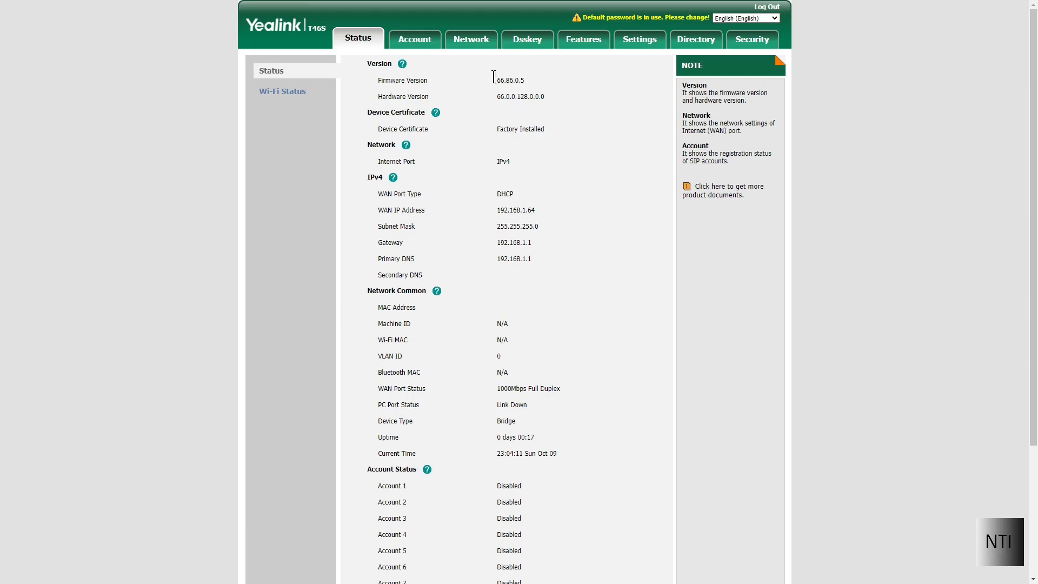
Paste the copied 3CX provisioning link into Settings > Auto Provision's Server URL field.
click(634, 40)
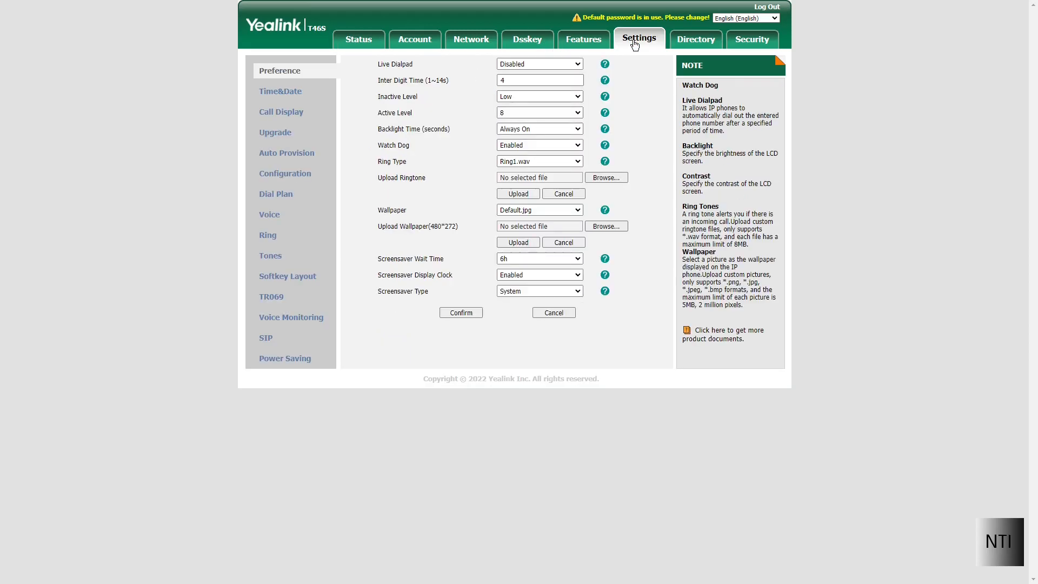
click(293, 157)
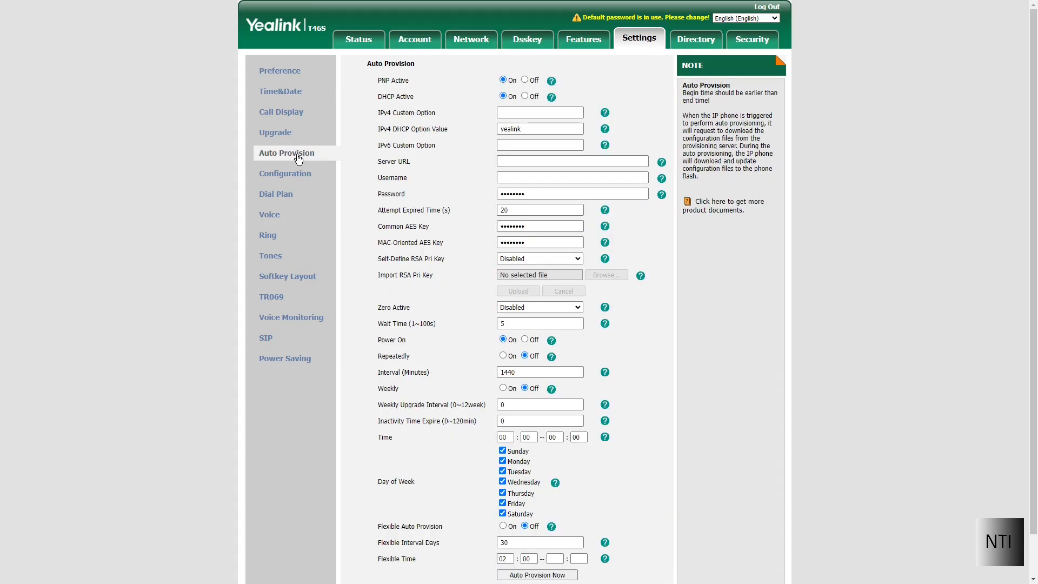
click(502, 162)
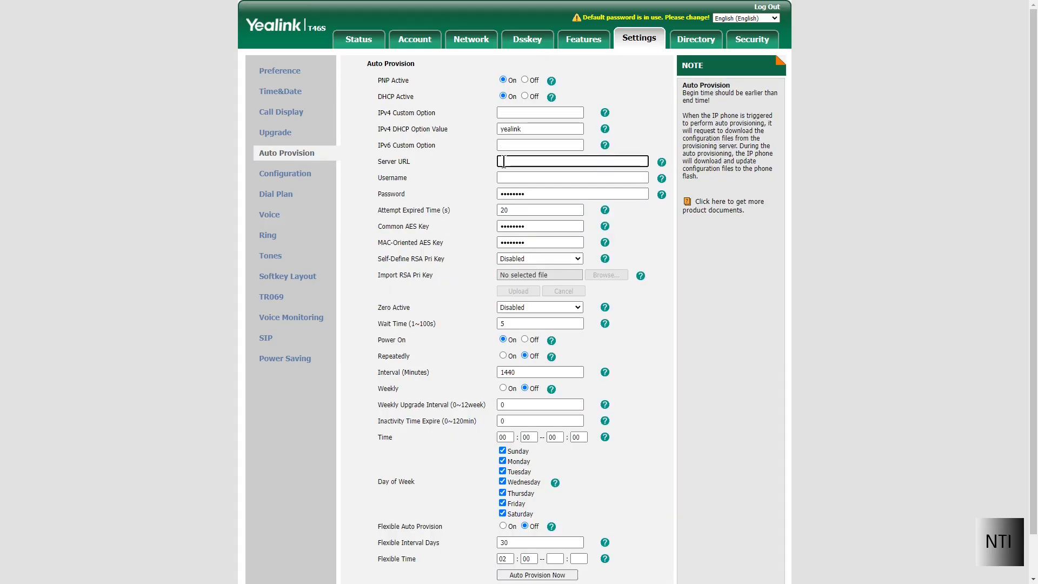
key(ctrl+v)
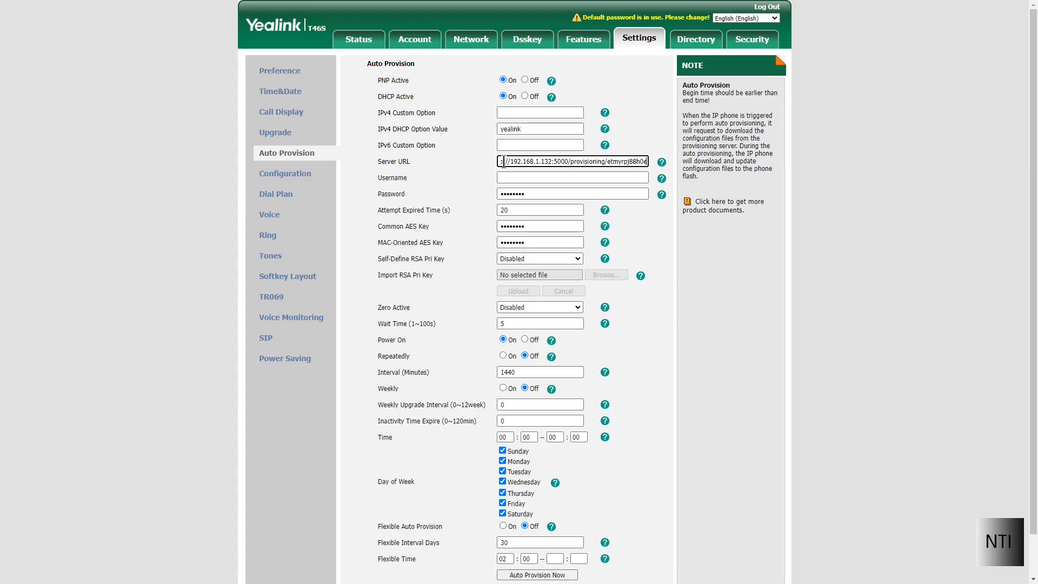
drag(411, 161, 379, 164)
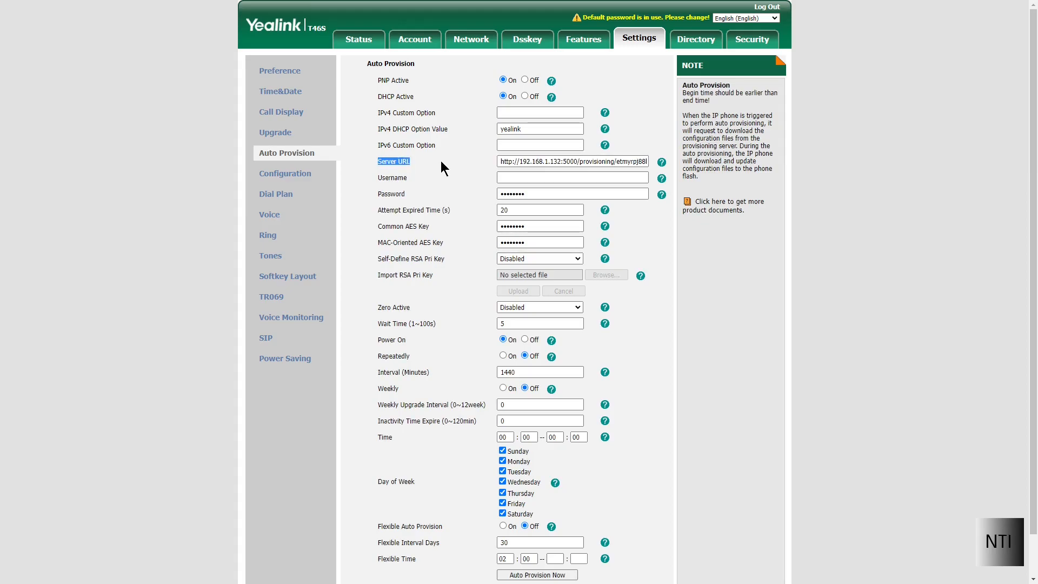
drag(507, 161, 655, 167)
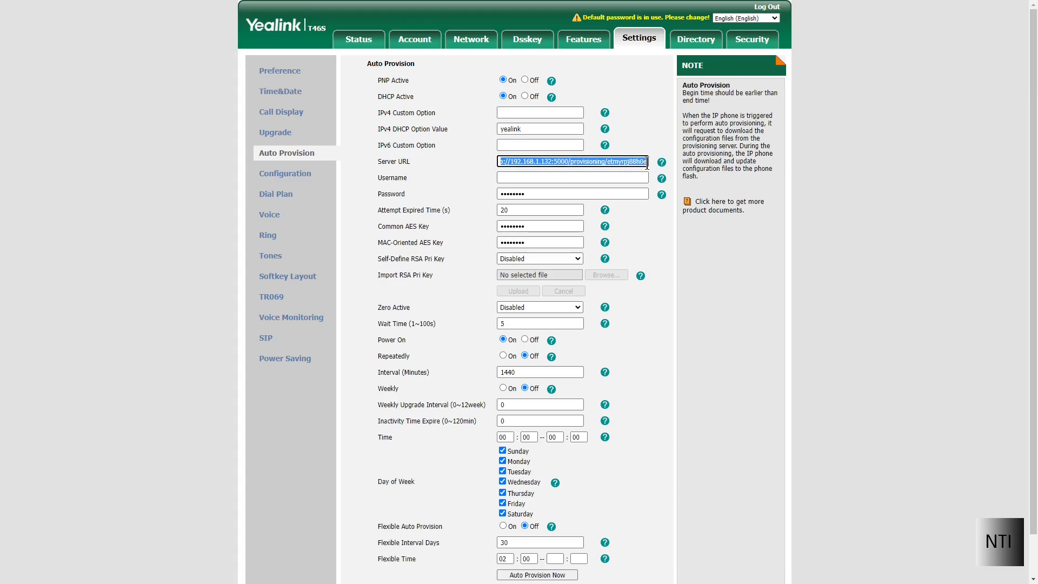
click(648, 170)
click(669, 227)
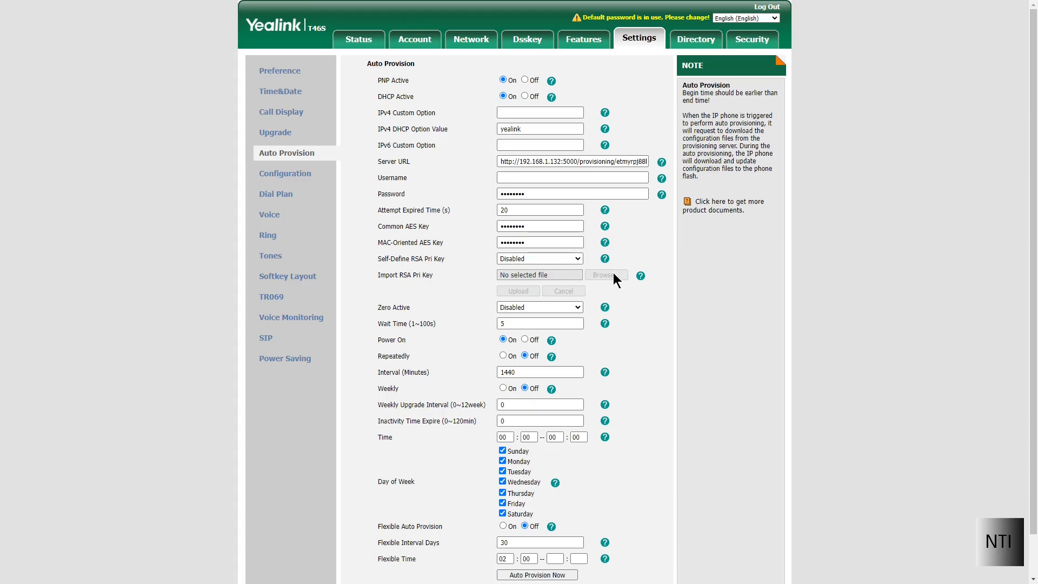
scroll(612, 273, down, 1)
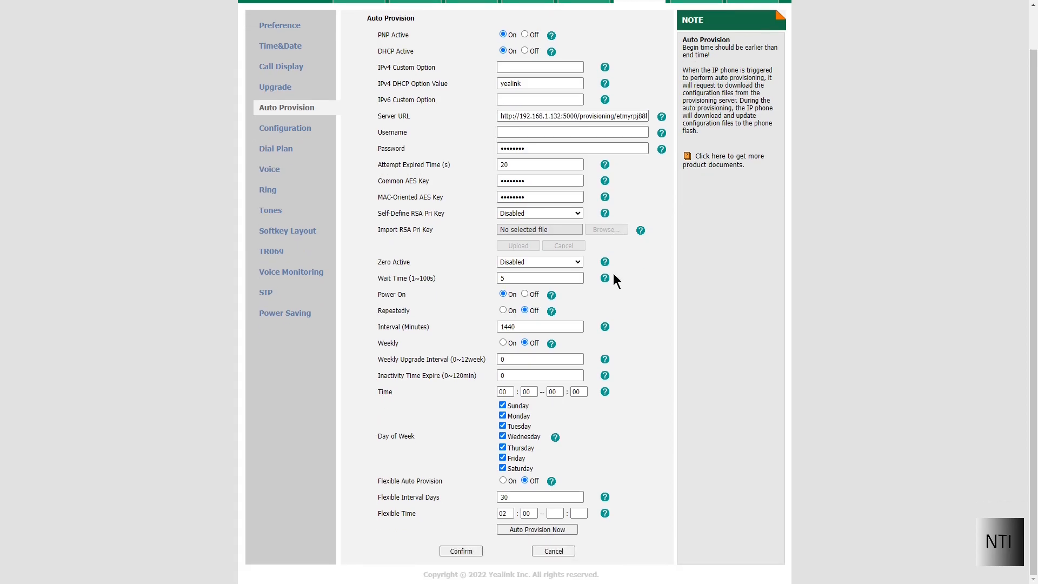
Confirm the Auto Provision settings and run Auto Provision Now, accepting the prompt.
click(461, 551)
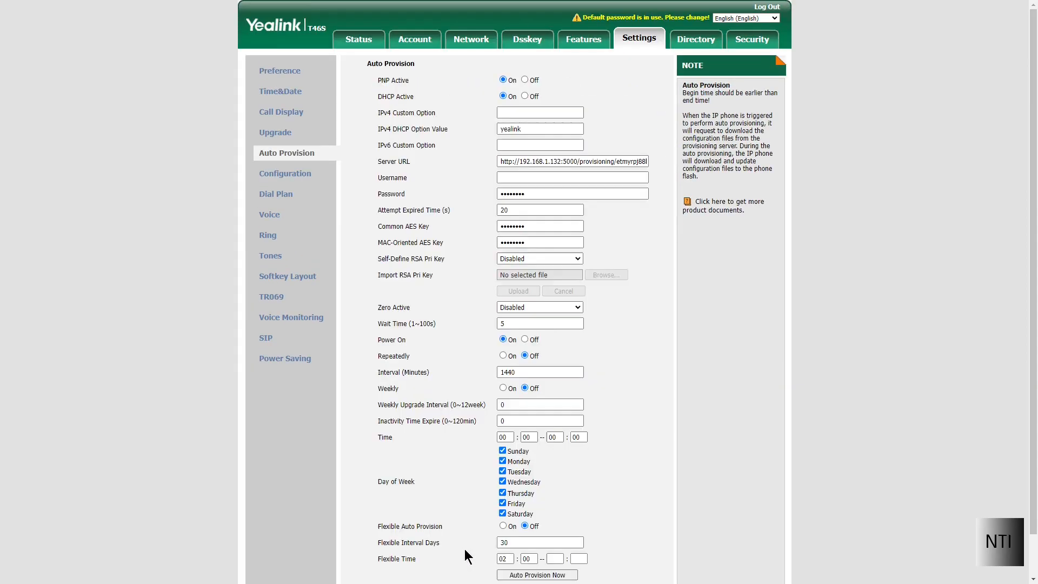
scroll(481, 545, down, 1)
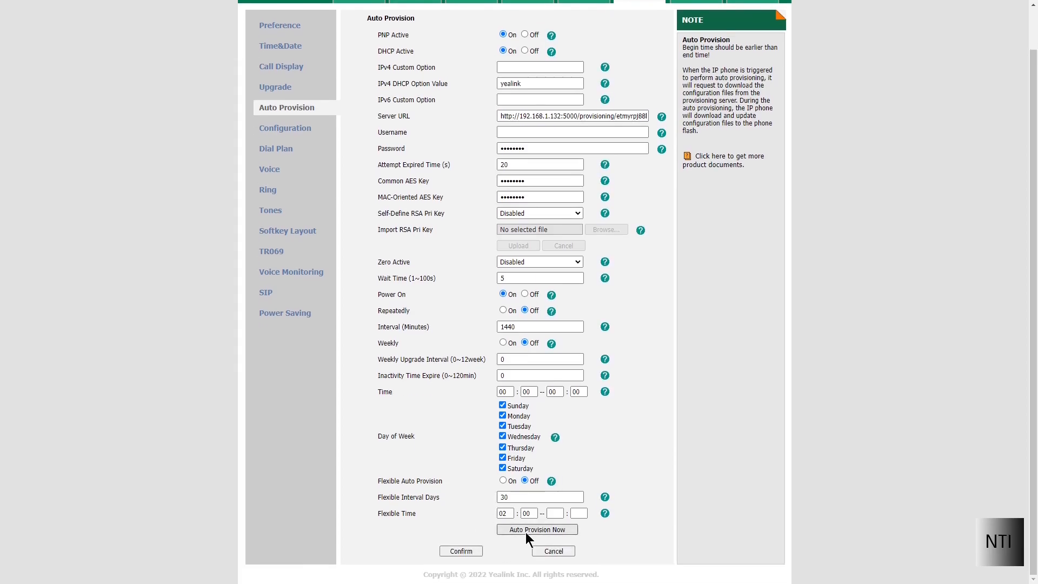
click(526, 530)
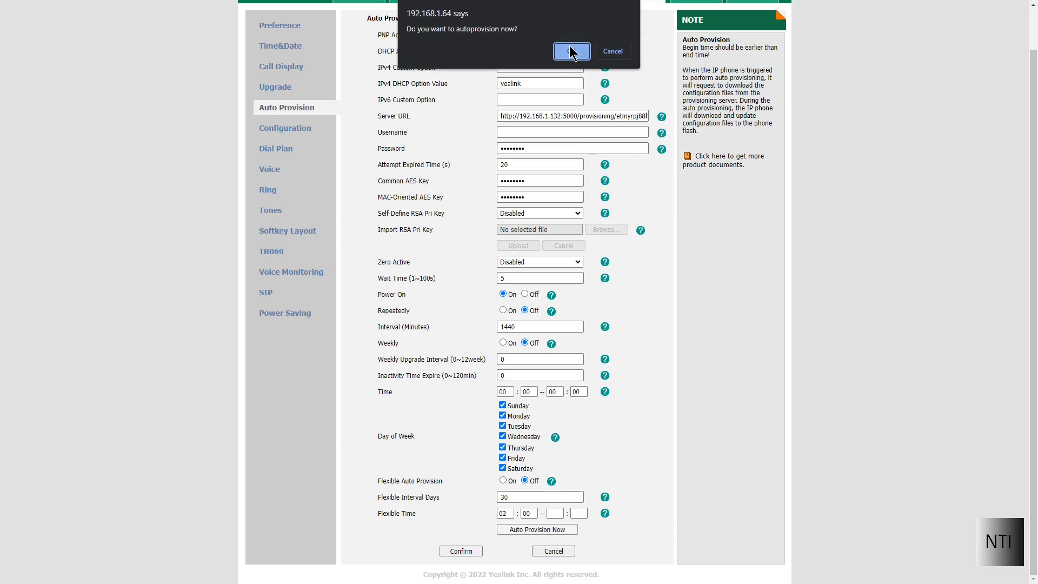
click(571, 53)
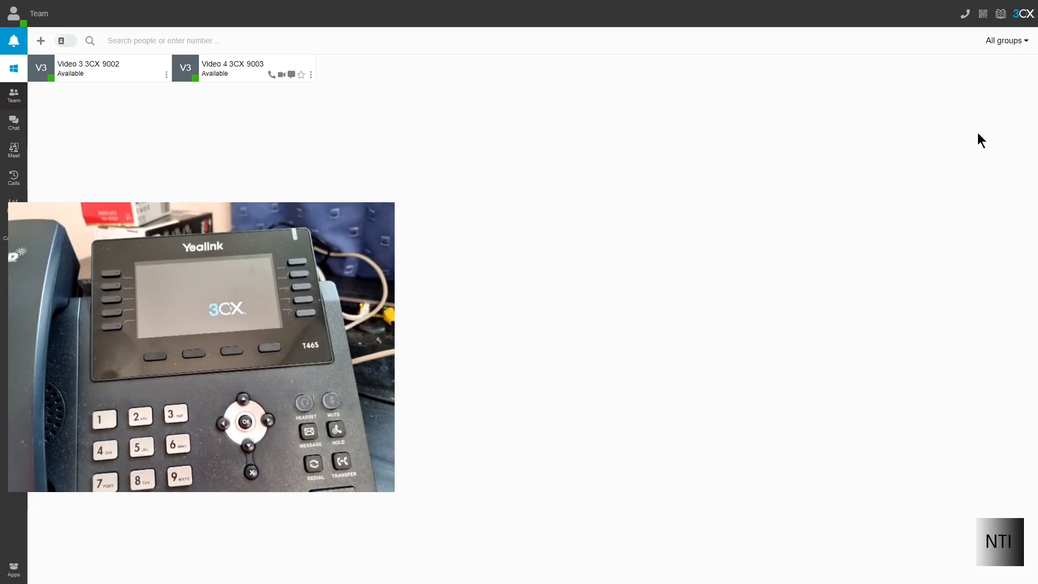
Glance at the presence status menu, then open the dialpad from the top-right phone icon.
click(13, 12)
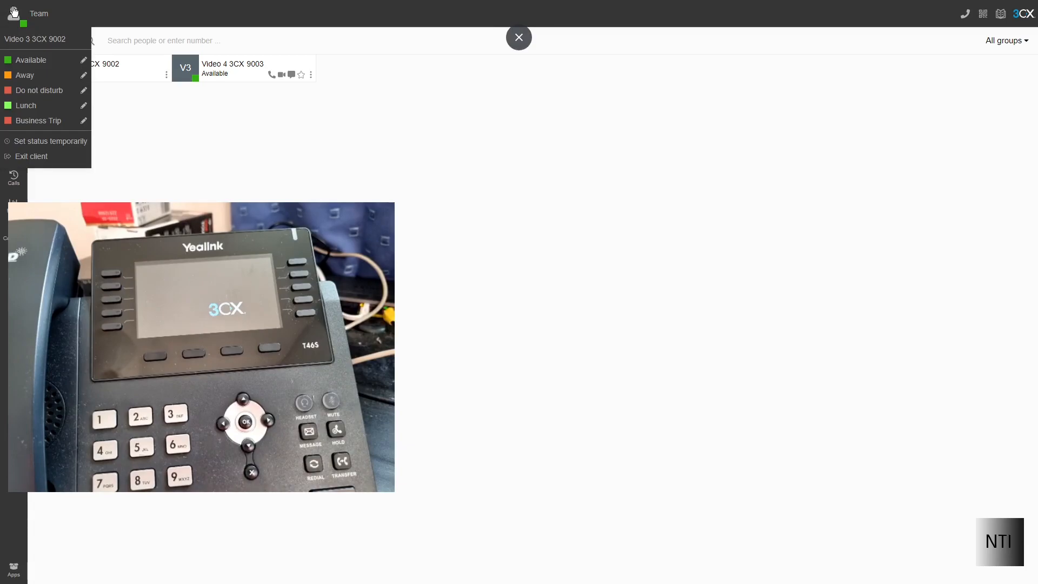
click(14, 11)
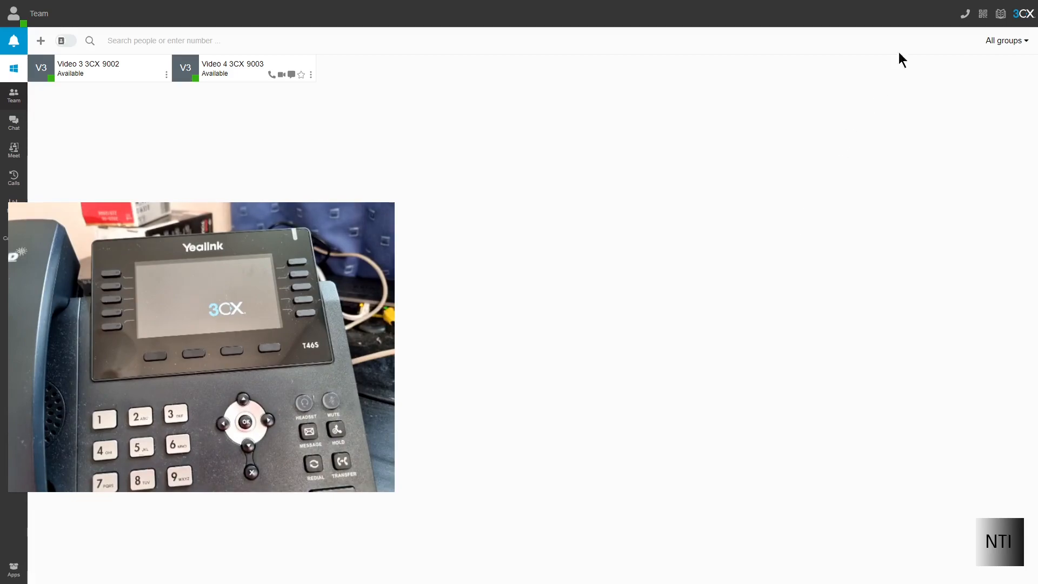
click(967, 22)
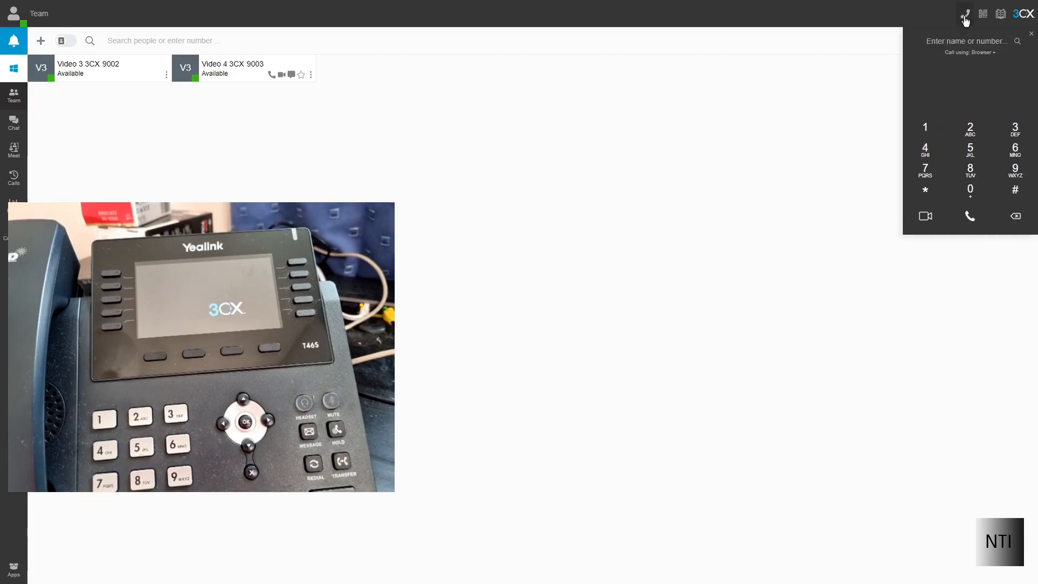
Call extension 9003 from the web client dialpad and allow the browser's microphone access.
click(1007, 177)
click(971, 192)
click(971, 192)
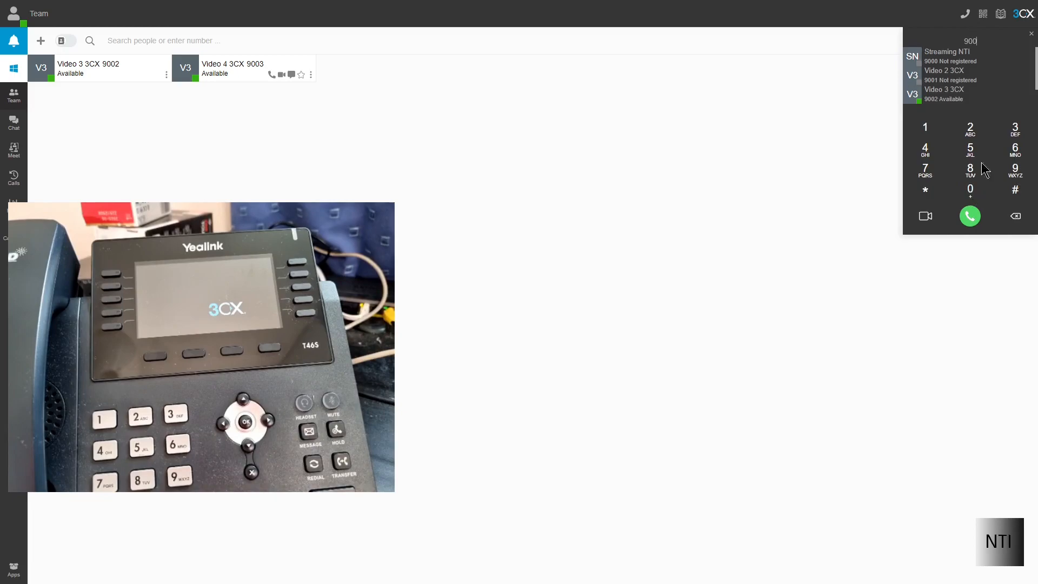
click(1011, 129)
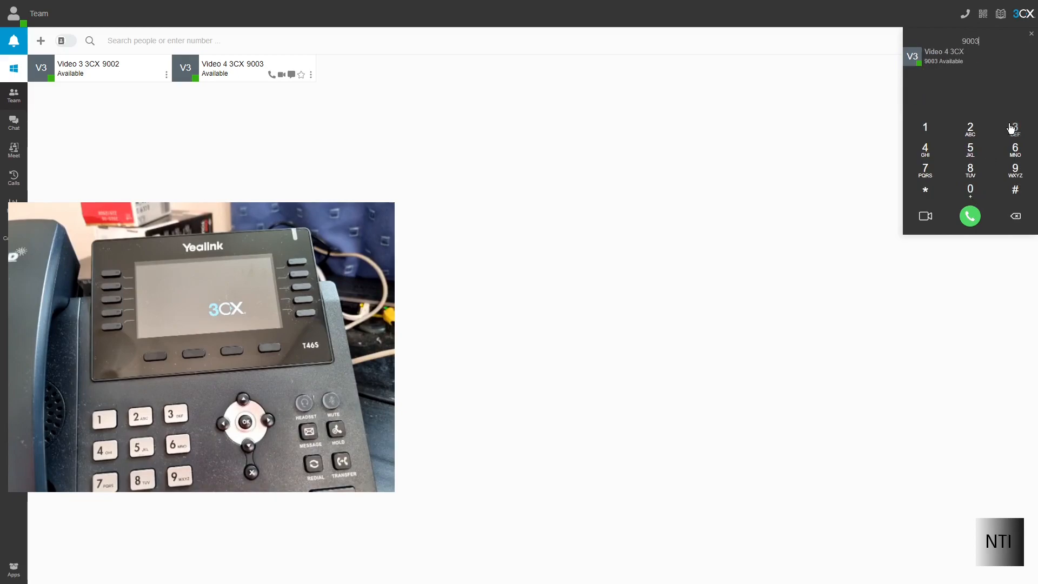
click(971, 216)
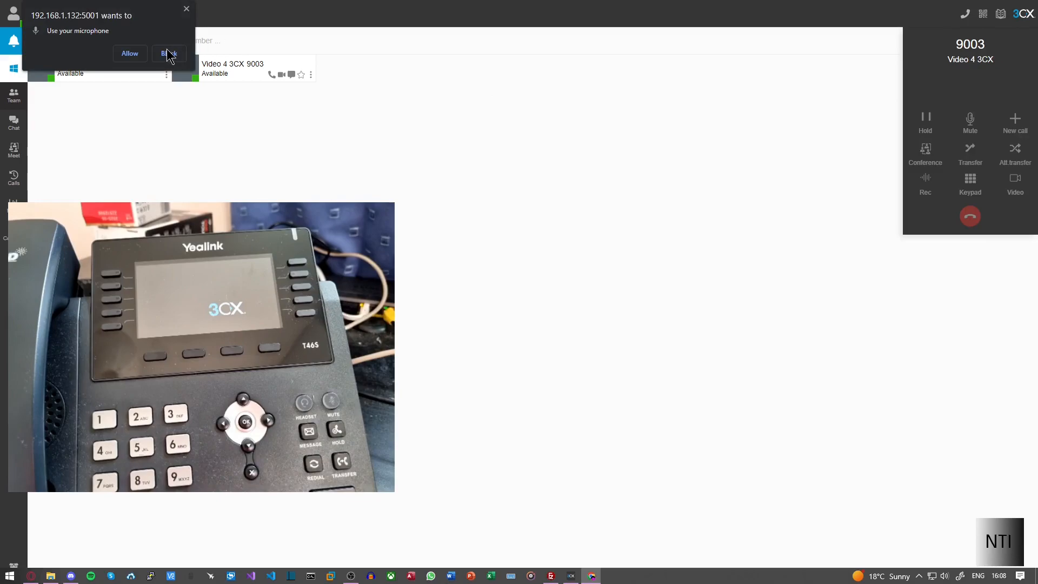
click(129, 53)
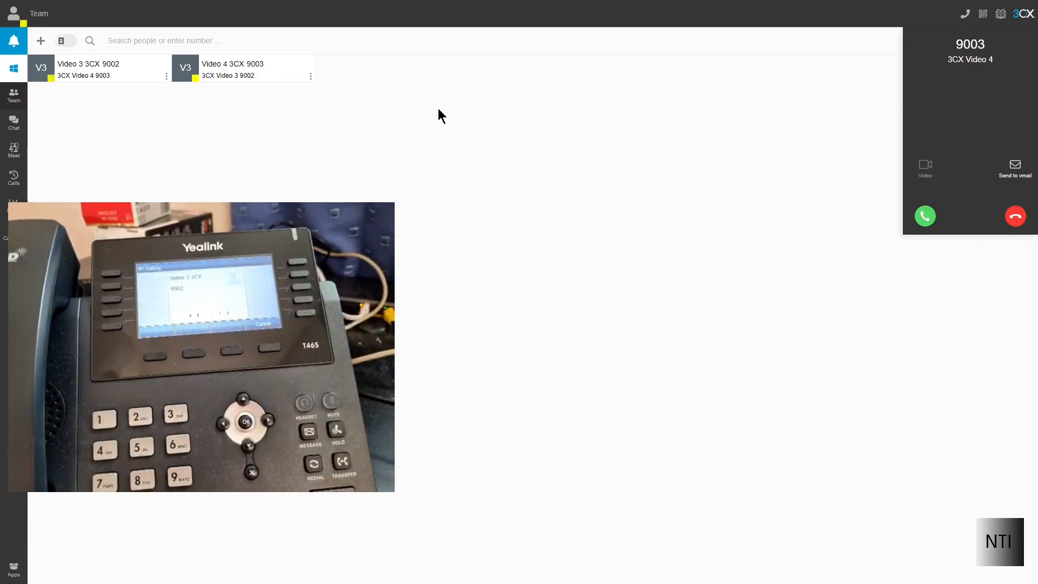
Answer the incoming call from 9003 and hang up after about 20 seconds.
click(928, 217)
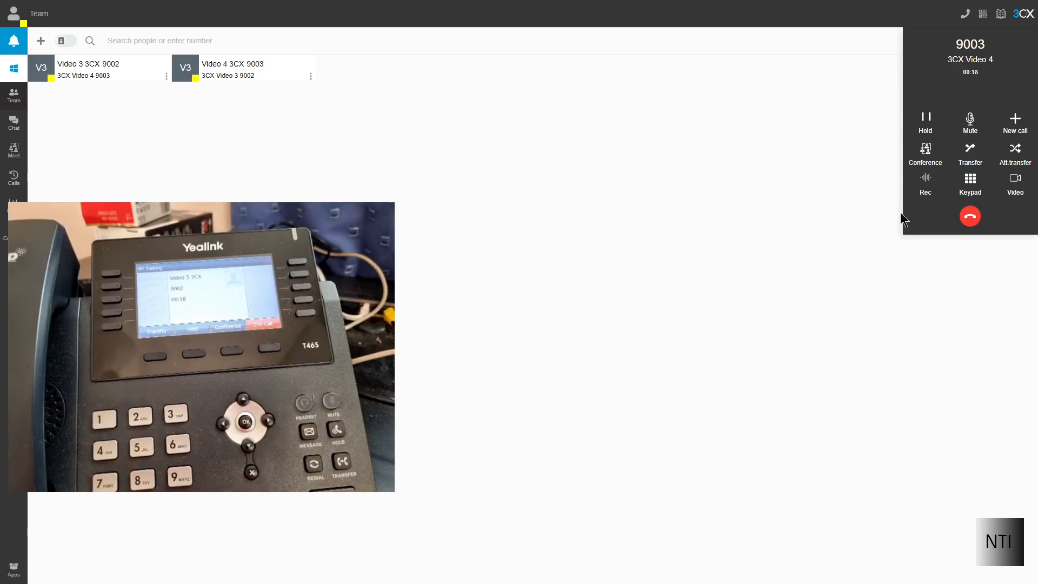
click(970, 216)
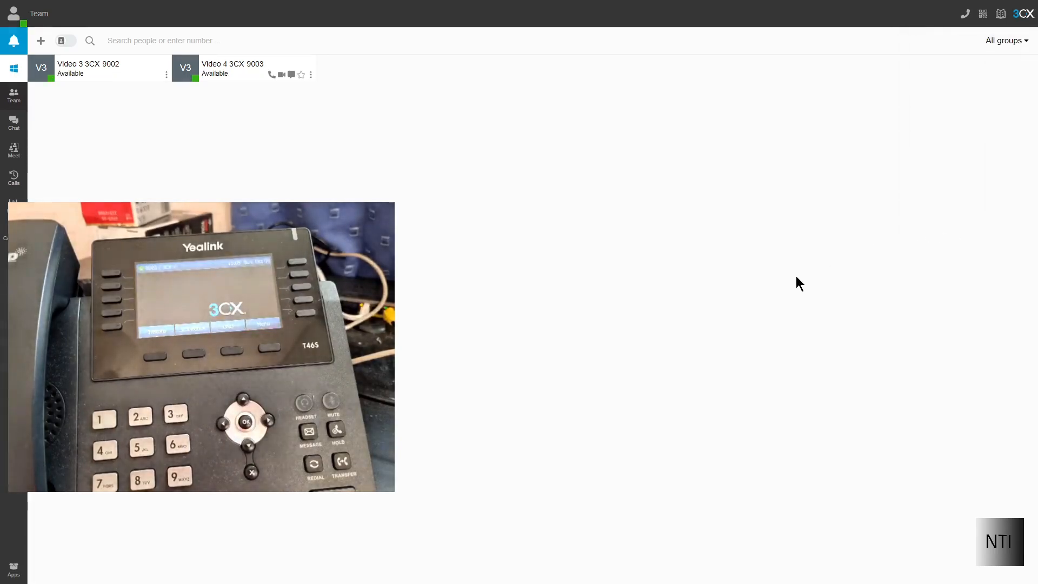